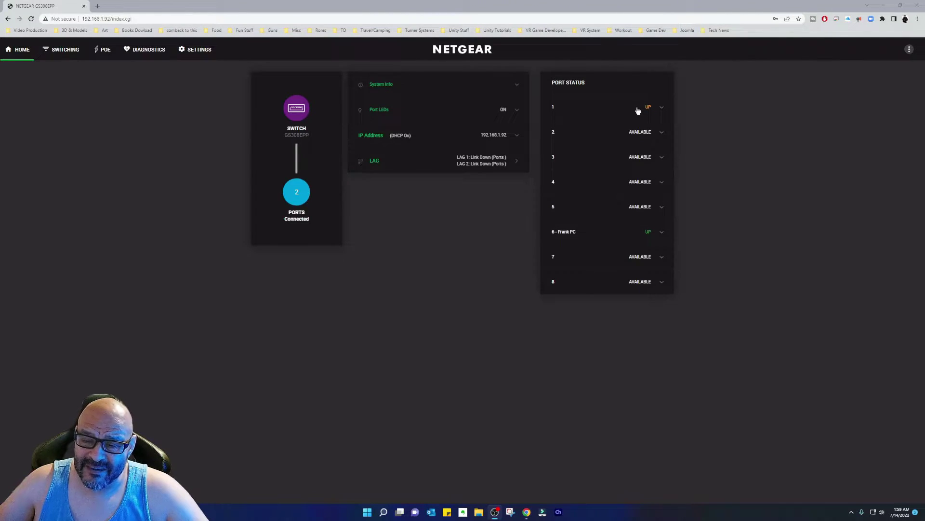
Expand port 6 in Port Status to show Auto speed, 1000M full link, no rate limits, flow control off.
left_click(619, 238)
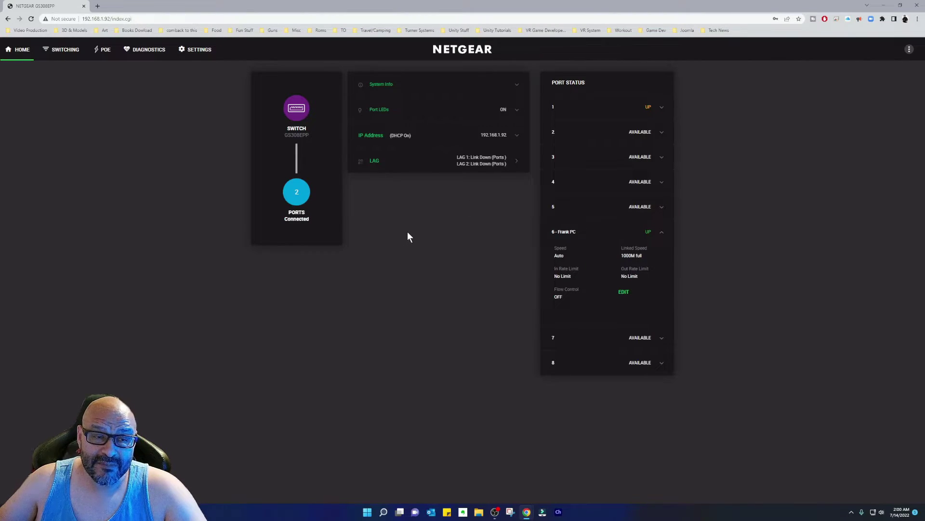
In the PoE settings, mark port 1 for power cycling and open port 1's edit form.
left_click(105, 50)
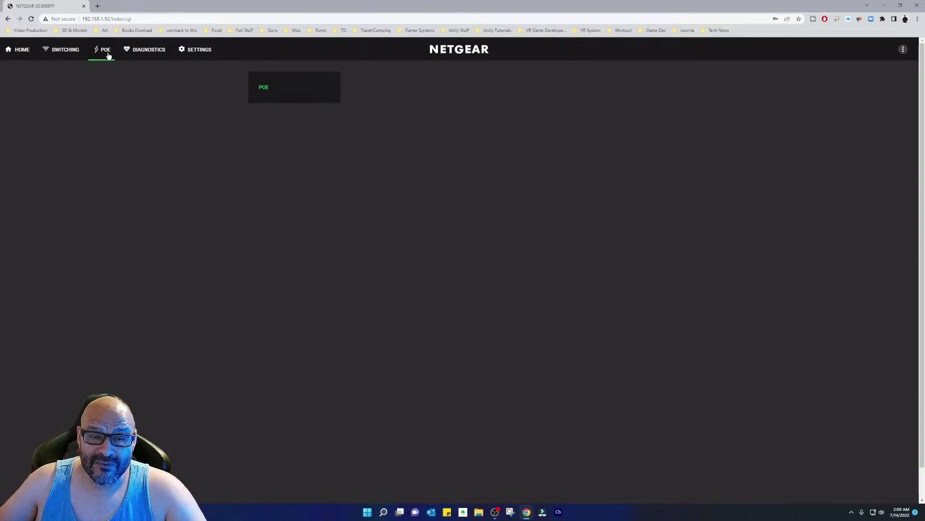
left_click(267, 95)
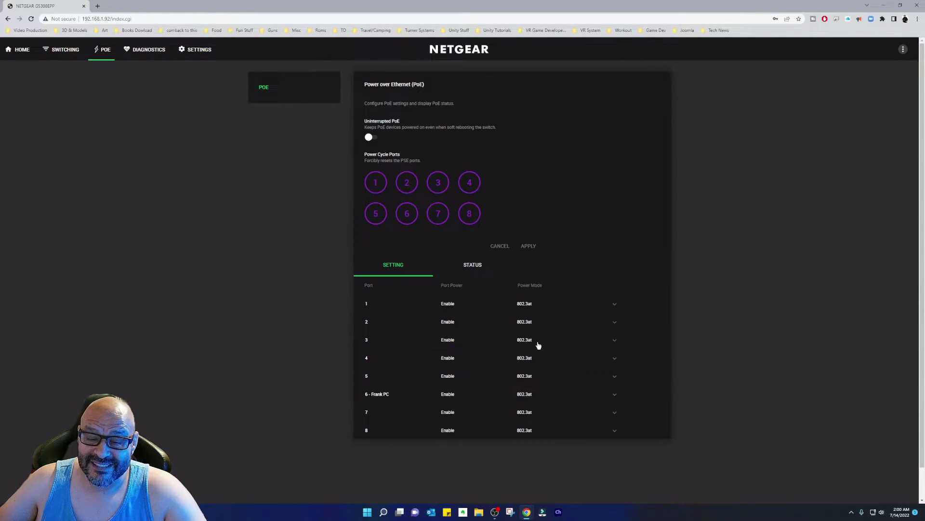
scroll(673, 307, "down", 1)
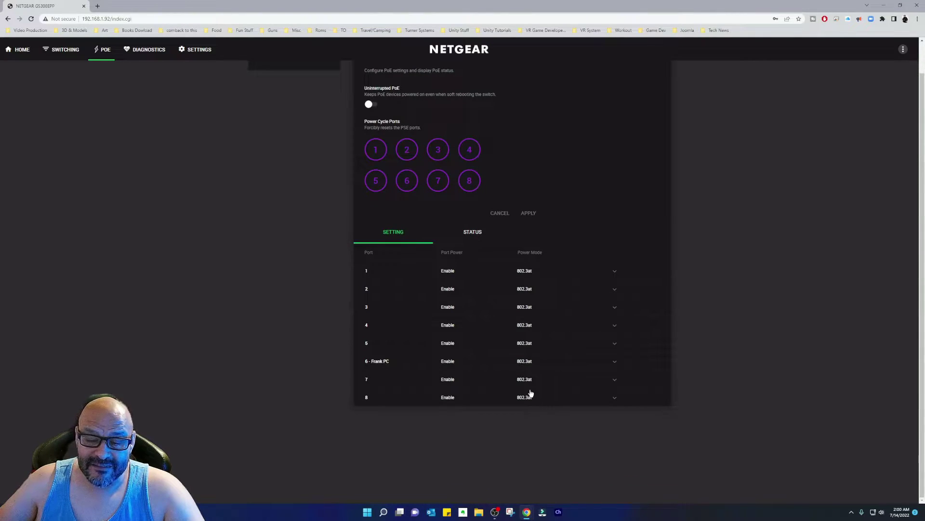
scroll(540, 295, "up", 1)
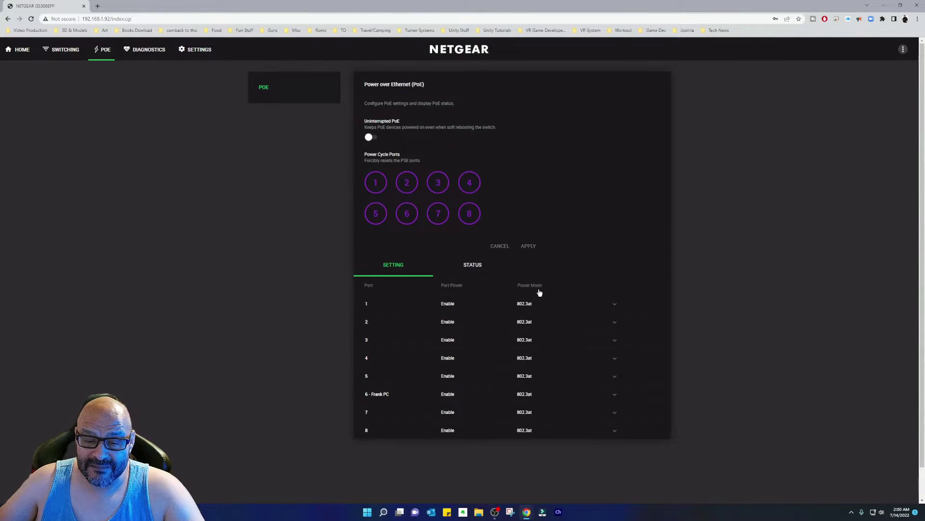
left_click(378, 189)
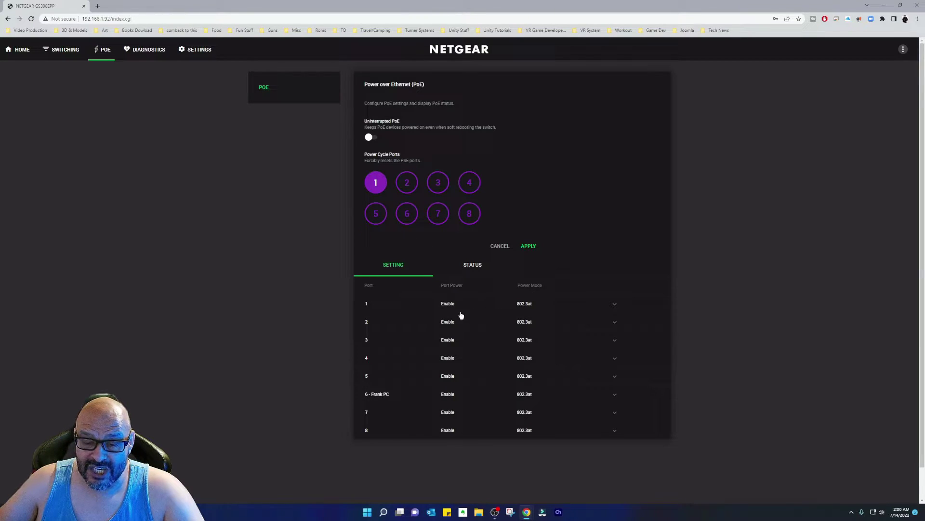
left_click(529, 304)
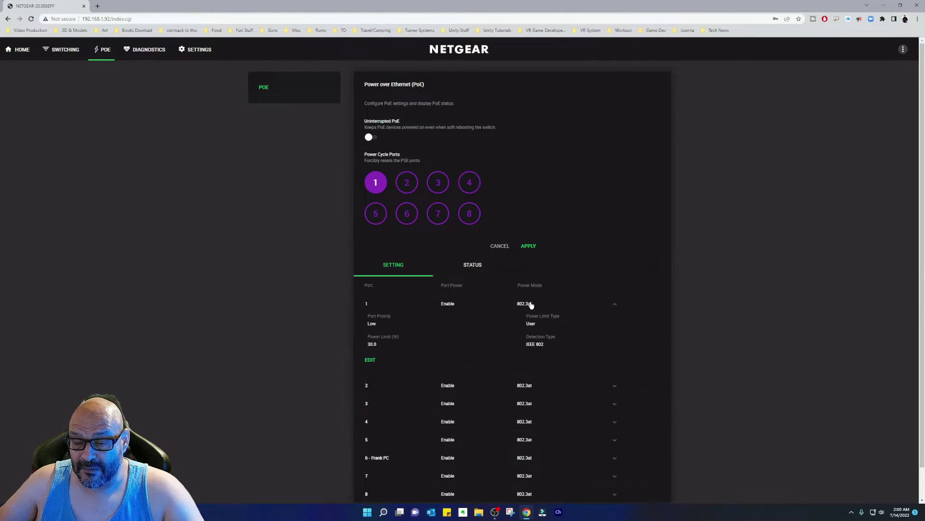
left_click(369, 360)
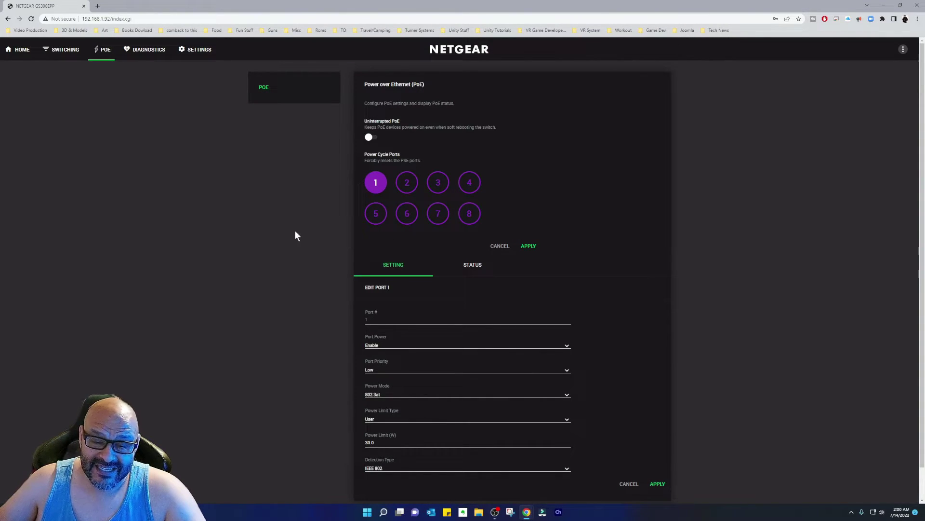
Mark ports 2–4 for power cycling, cancel the pending selection, and move to Diagnostics Cable Test.
left_click(409, 185)
left_click(439, 189)
left_click(465, 186)
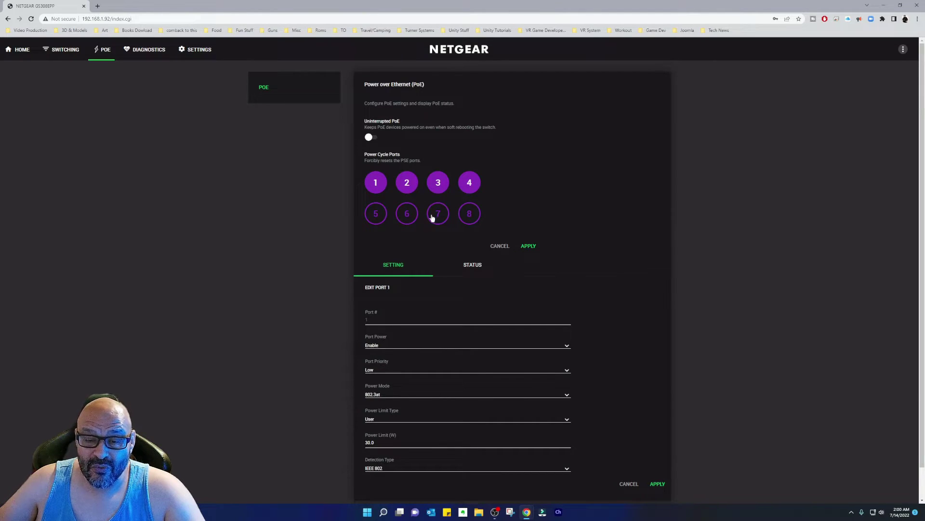
left_click(498, 245)
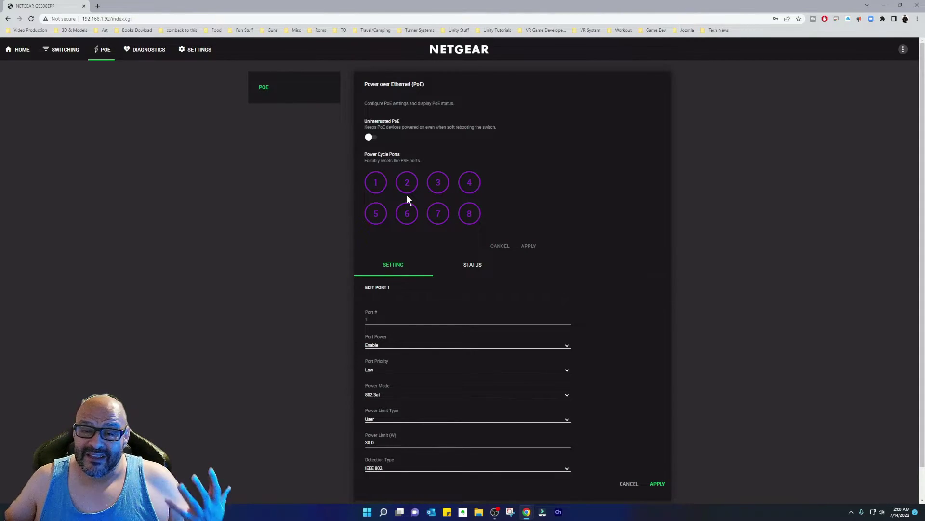
left_click(159, 56)
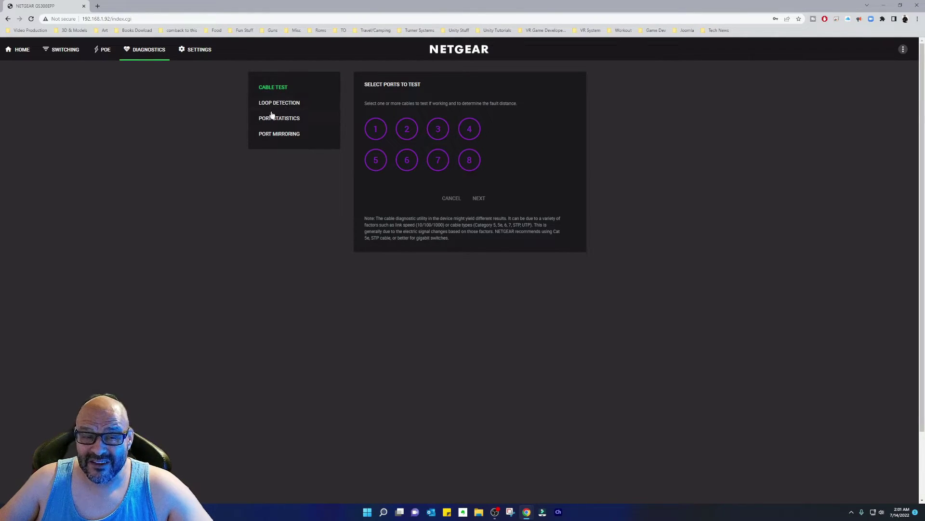
Check installed firmware V1.0.0.10 under Settings, then open the GS308EPP support page's downloads section.
left_click(198, 52)
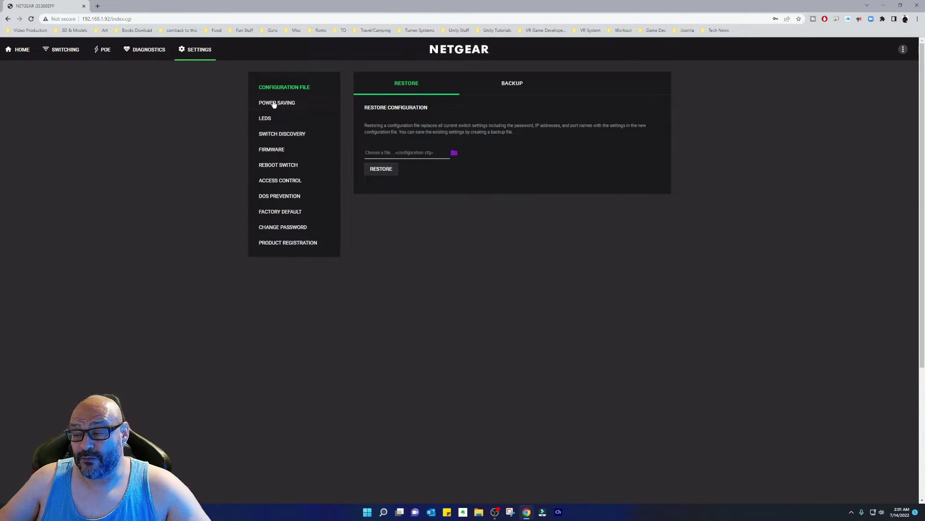
left_click(274, 151)
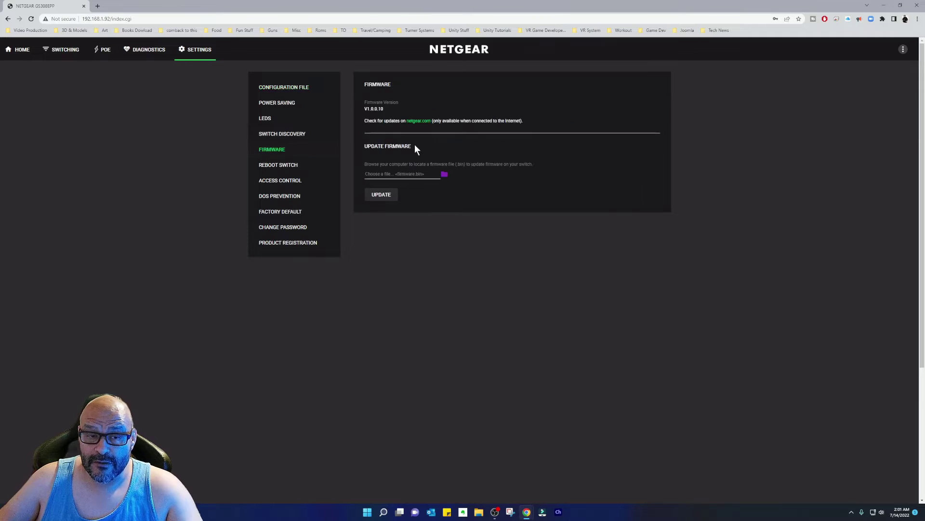
left_click(419, 121)
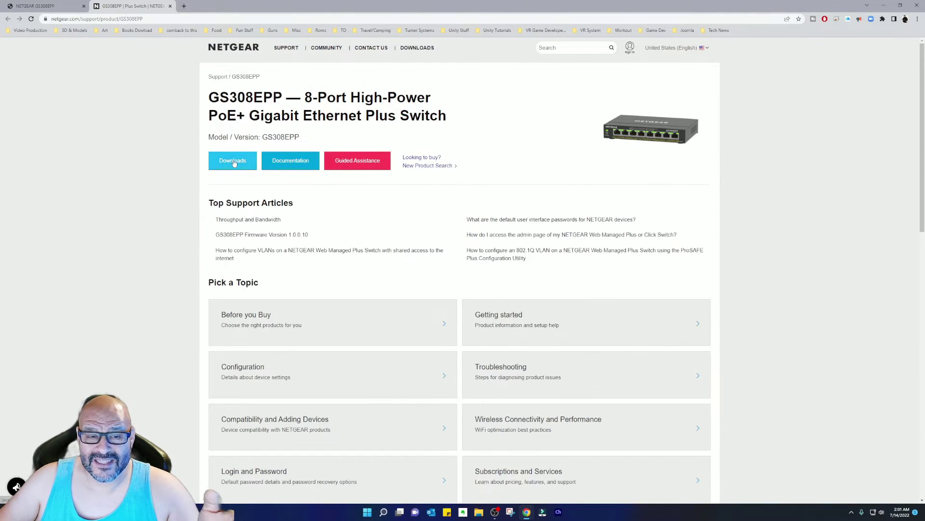
left_click(232, 160)
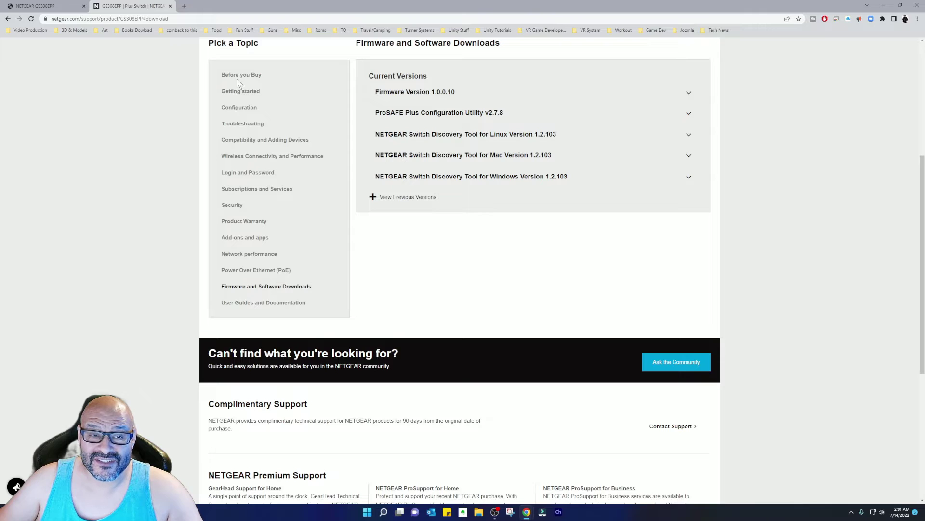
Return to the switch's Firmware page tab after confirming 1.0.0.10 is the current version.
left_click(49, 5)
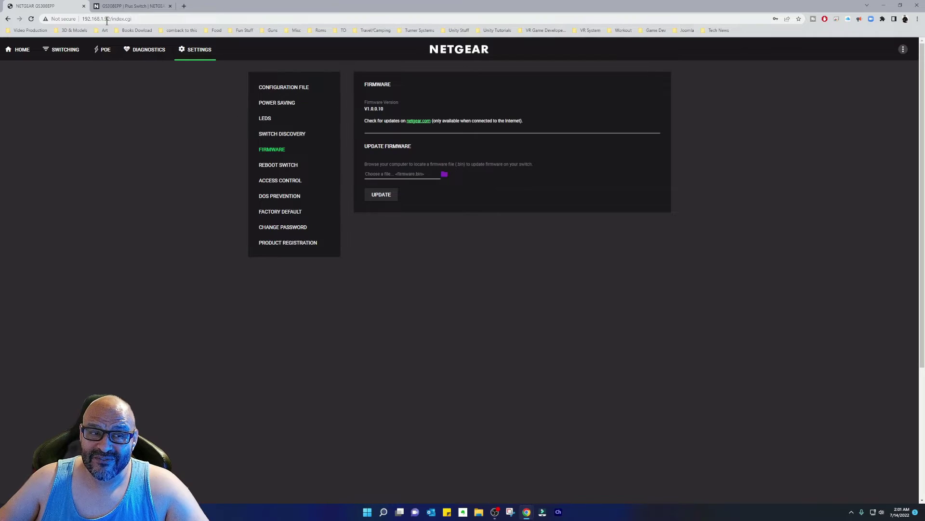
Highlight index.cgi in the address, then view Switch Discovery, LEDs, Reboot, Access Control, DoS Prevention and Factory Default.
left_click_drag(111, 19, 138, 19)
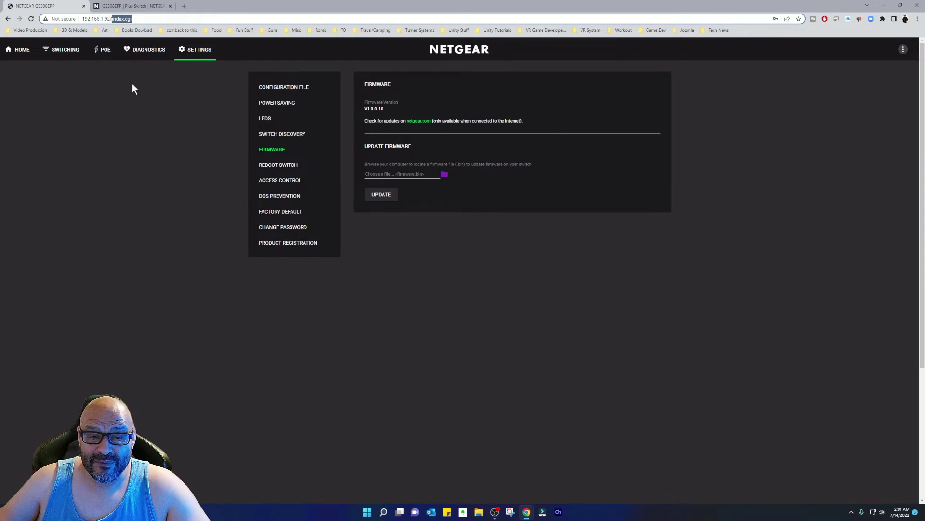
left_click(265, 135)
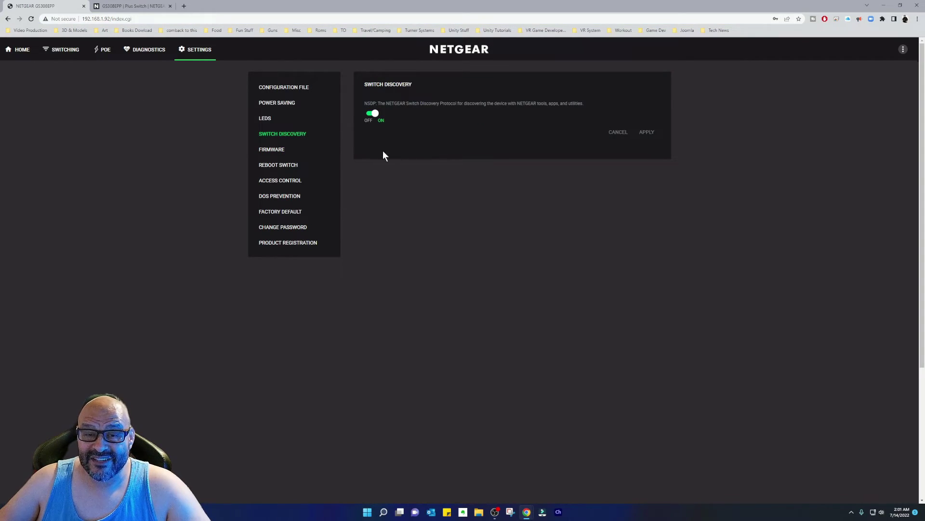
left_click(279, 121)
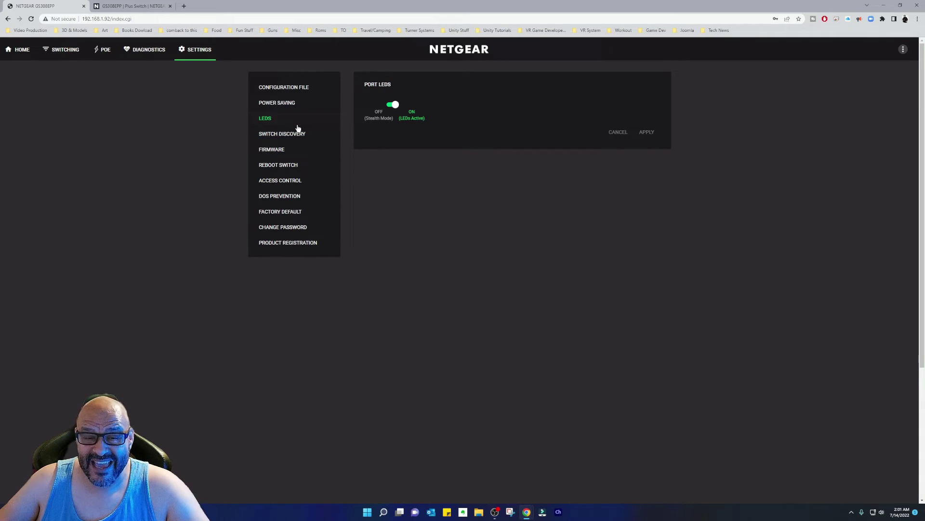
left_click(294, 165)
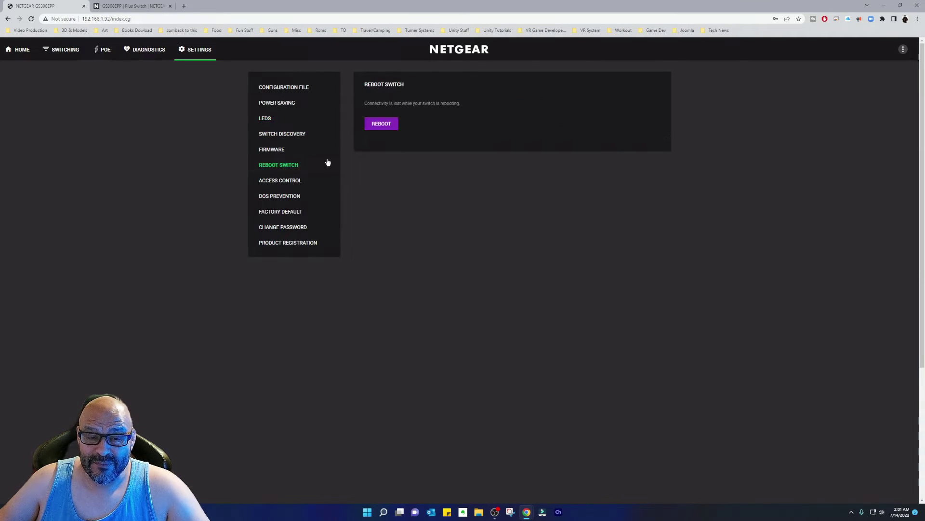
left_click(298, 183)
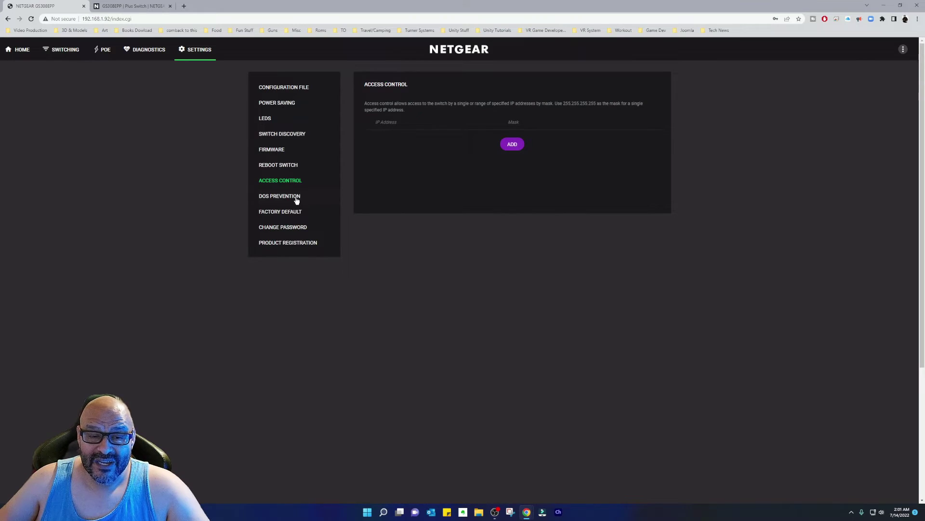
left_click(298, 199)
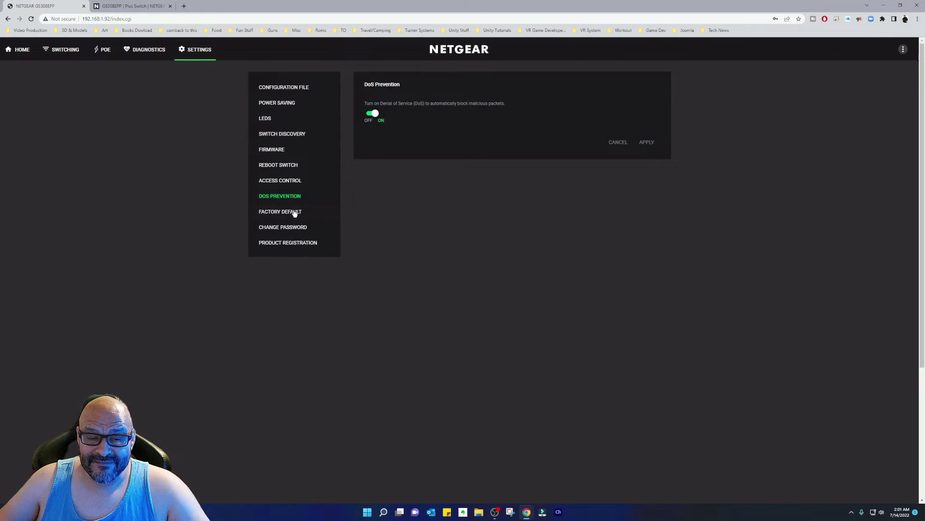
left_click(295, 213)
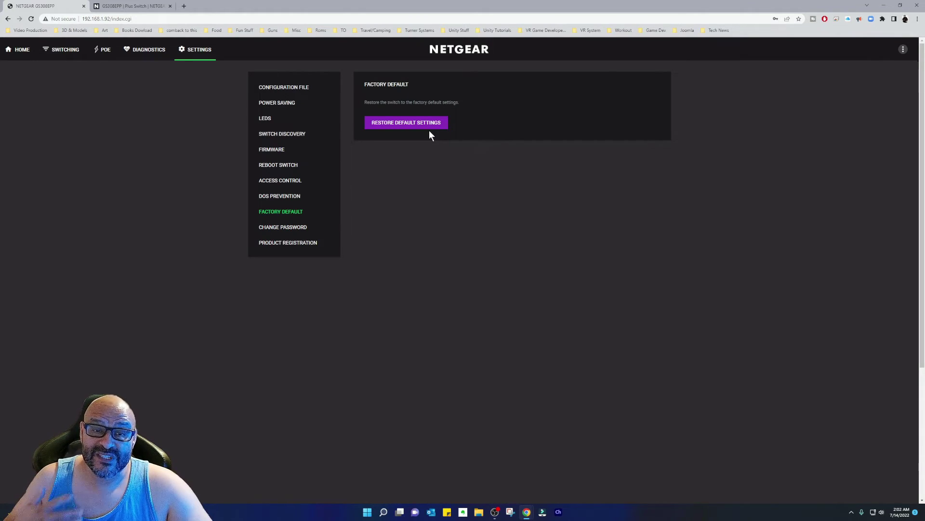
View Change Password, Product Registration, Configuration File Restore and Backup, then return to HOME.
left_click(299, 228)
left_click_drag(306, 253, 305, 242)
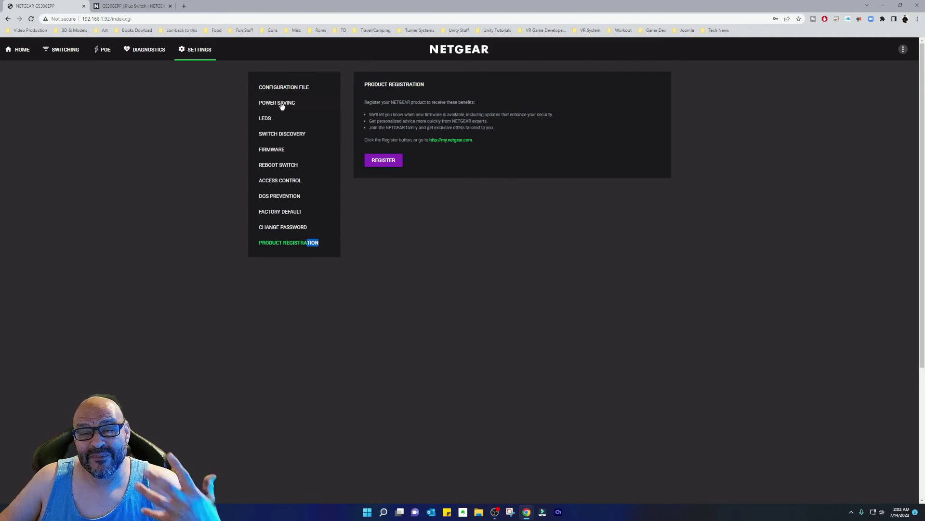
left_click_drag(291, 91, 312, 90)
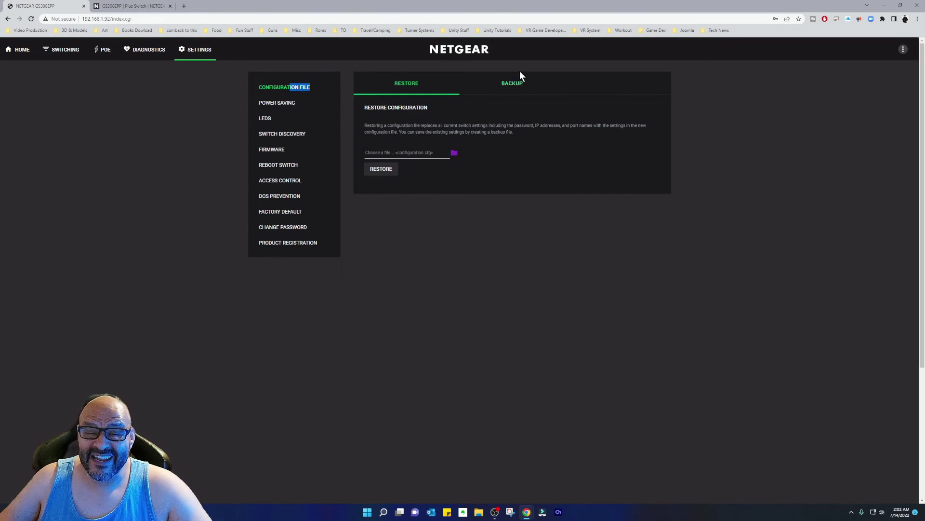
left_click(516, 86)
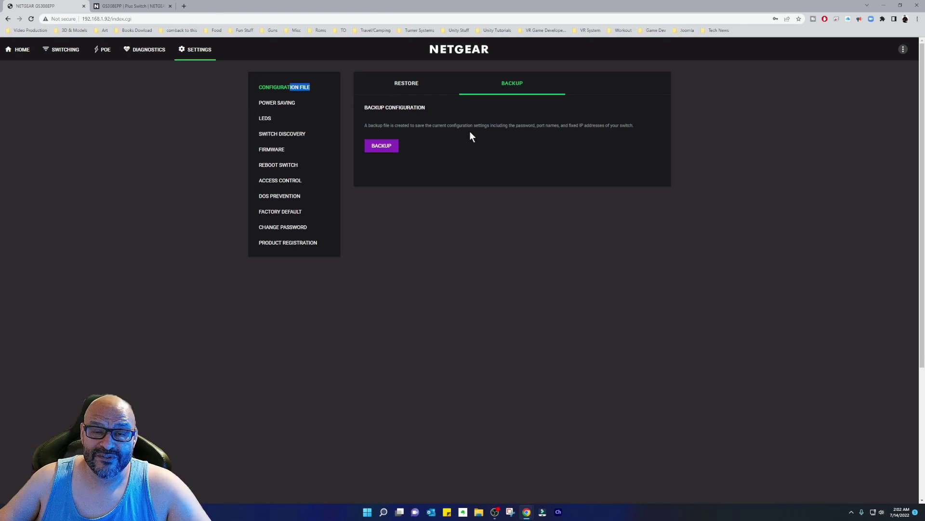
left_click(30, 52)
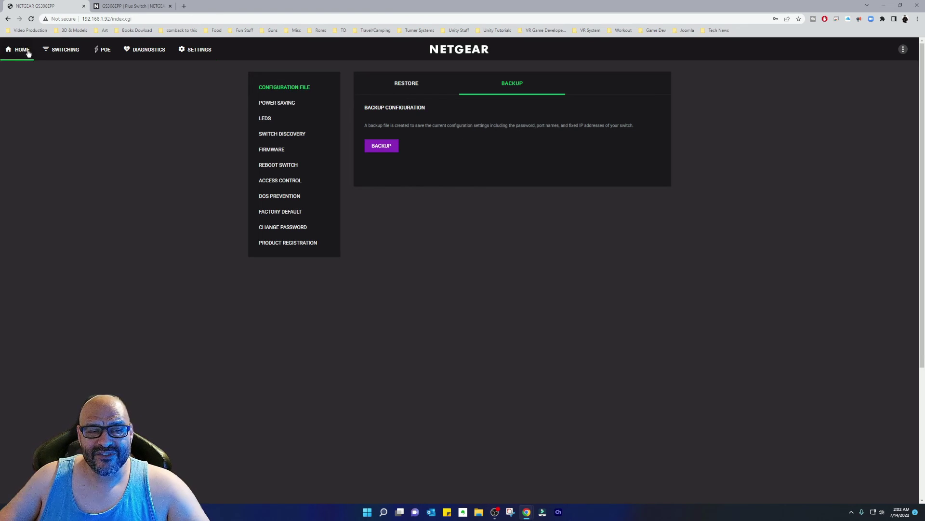